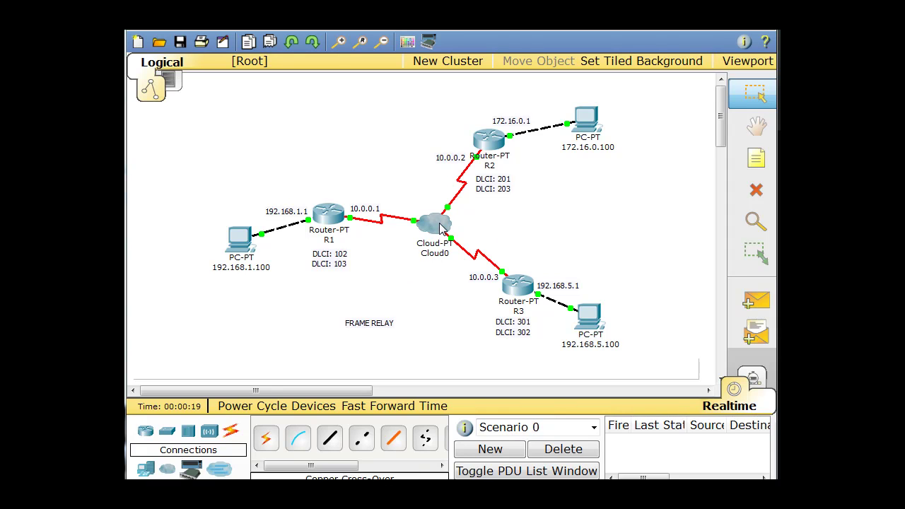
# Open Cloud0's Config tab and place its window so the serial interface list is visible
pyautogui.click(439, 230)
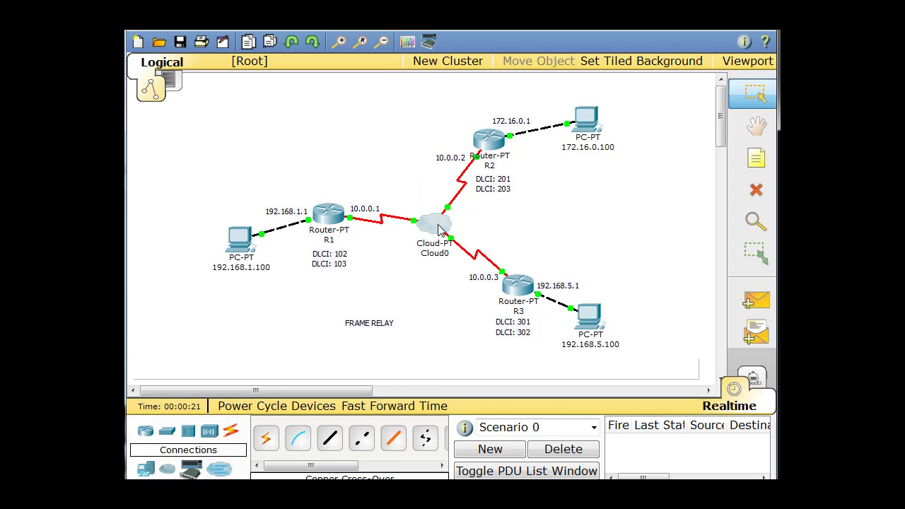
pyautogui.moveTo(316, 133); pyautogui.dragTo(538, 66)
pyautogui.click(265, 75)
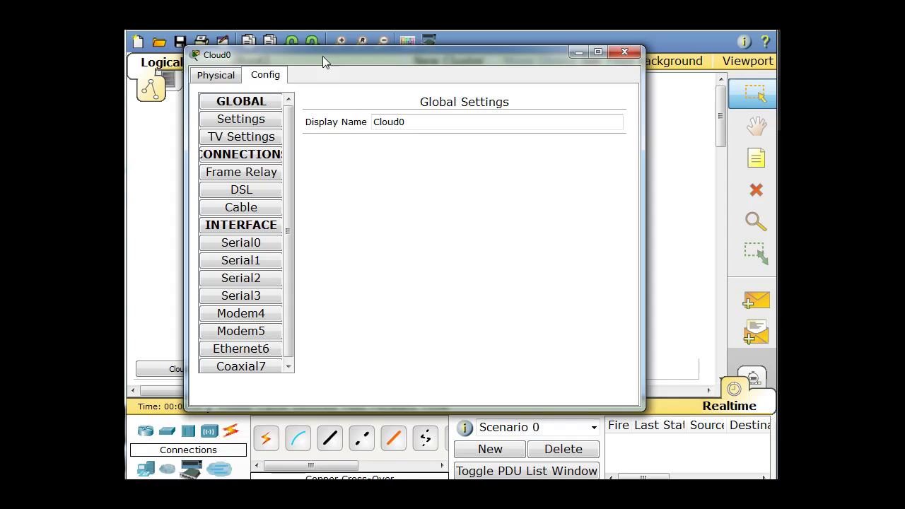
pyautogui.moveTo(323, 55); pyautogui.dragTo(388, 297)
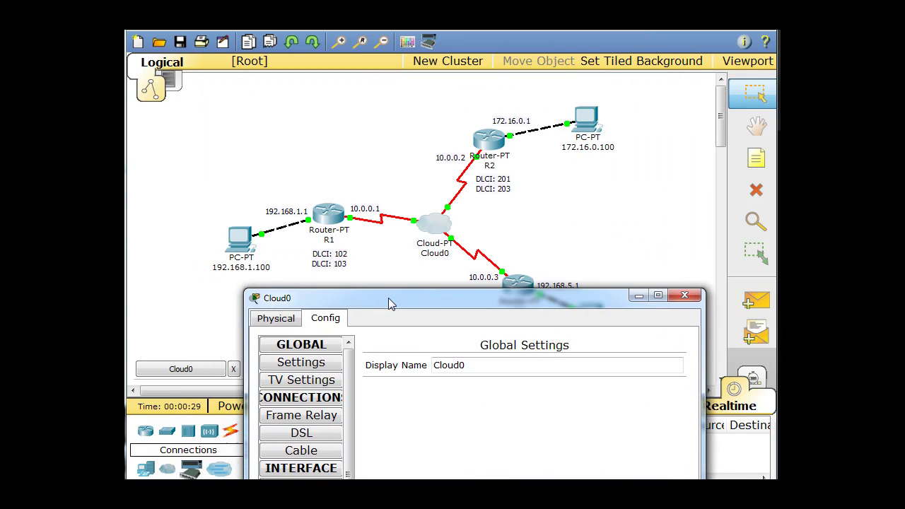
pyautogui.click(432, 232)
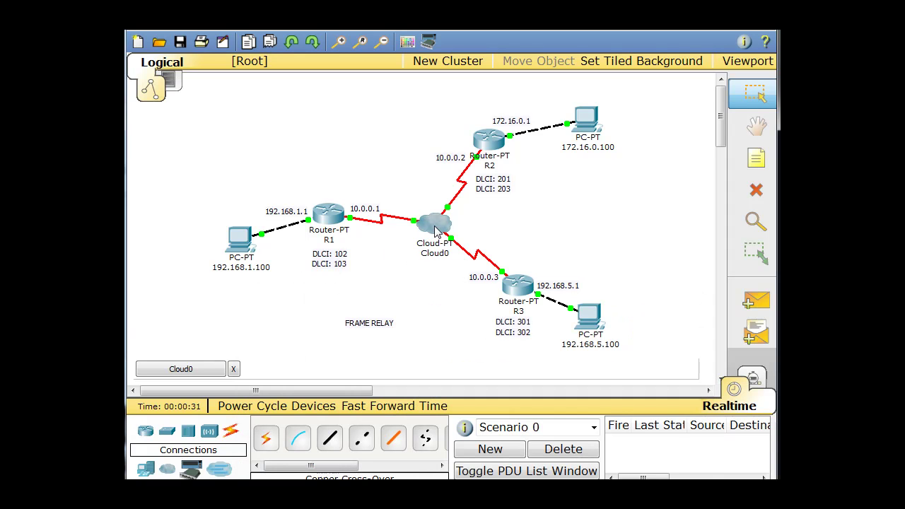
pyautogui.moveTo(423, 231)
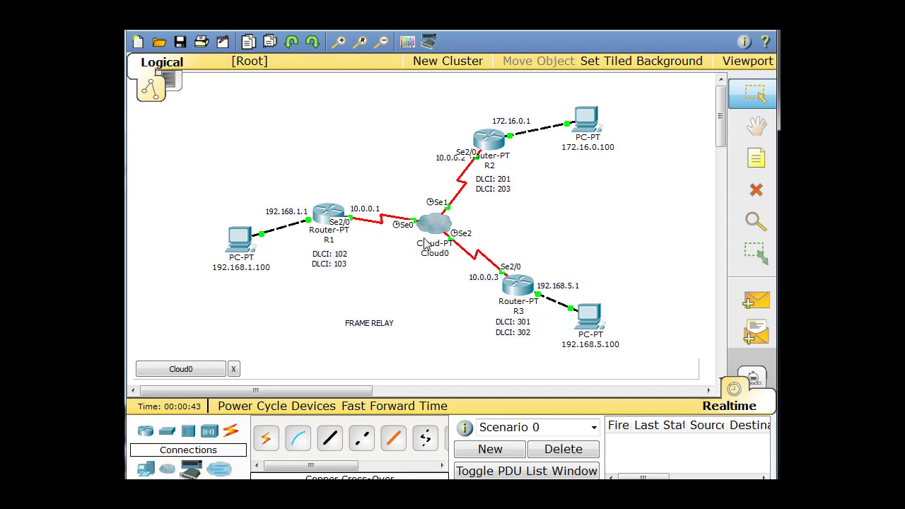
pyautogui.click(444, 231)
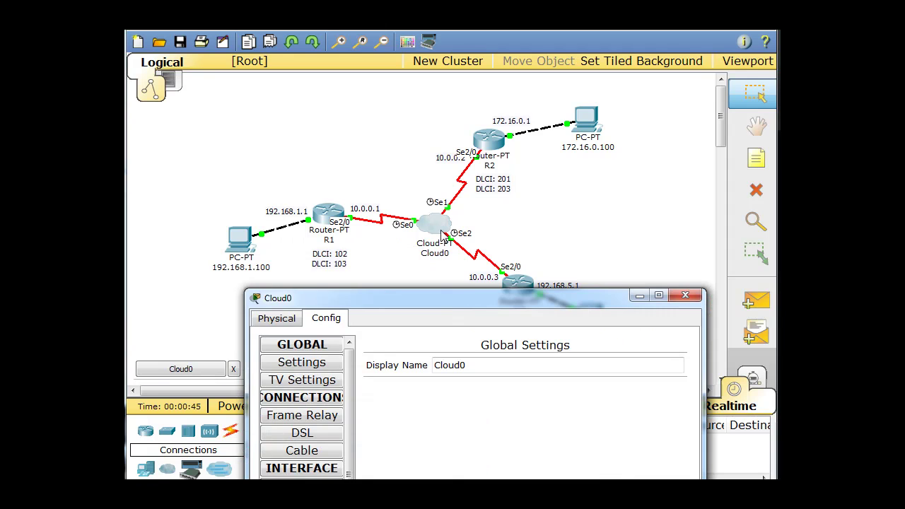
pyautogui.moveTo(467, 299); pyautogui.dragTo(416, 102)
# Select Serial0 and add DLCI 102 named R2
pyautogui.click(255, 290)
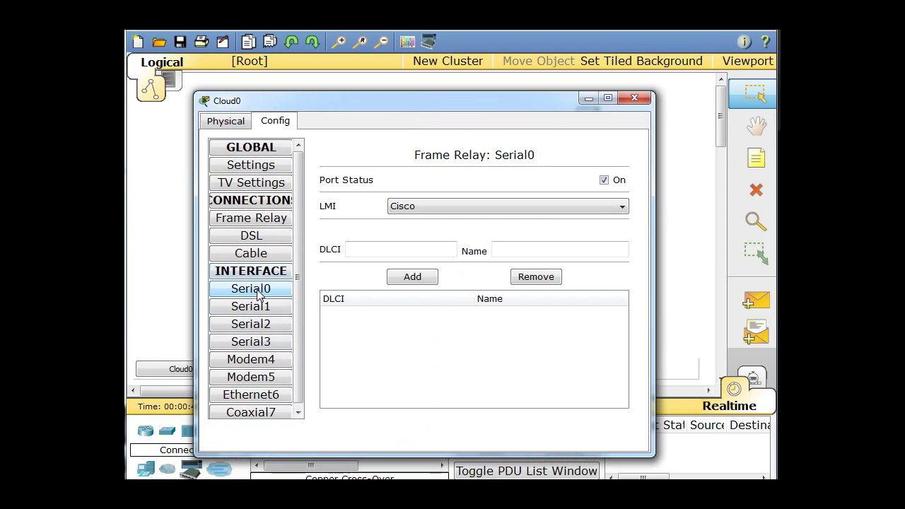
pyautogui.moveTo(422, 106); pyautogui.dragTo(442, 204)
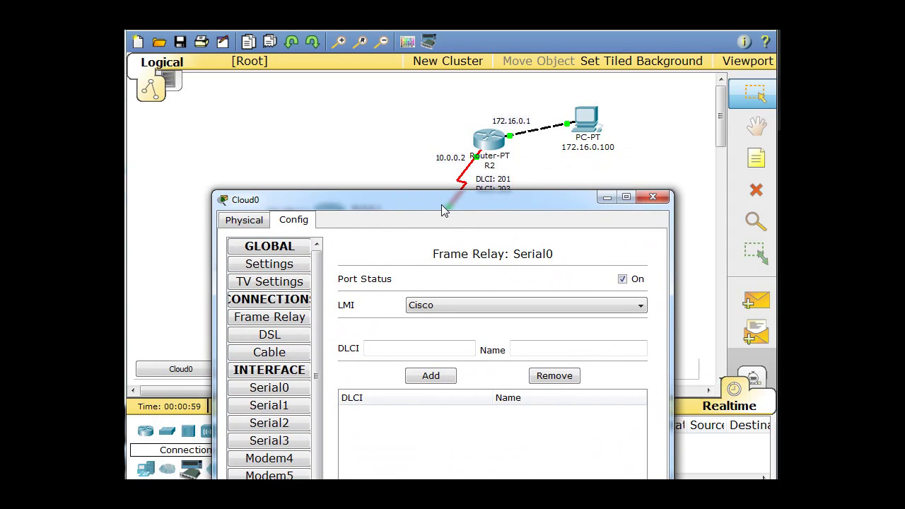
pyautogui.click(382, 347)
pyautogui.write('102')
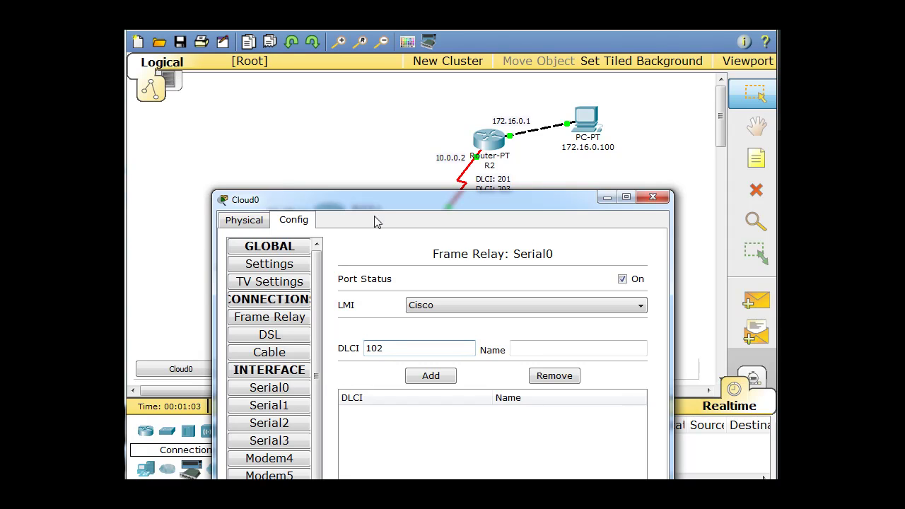
pyautogui.click(519, 347)
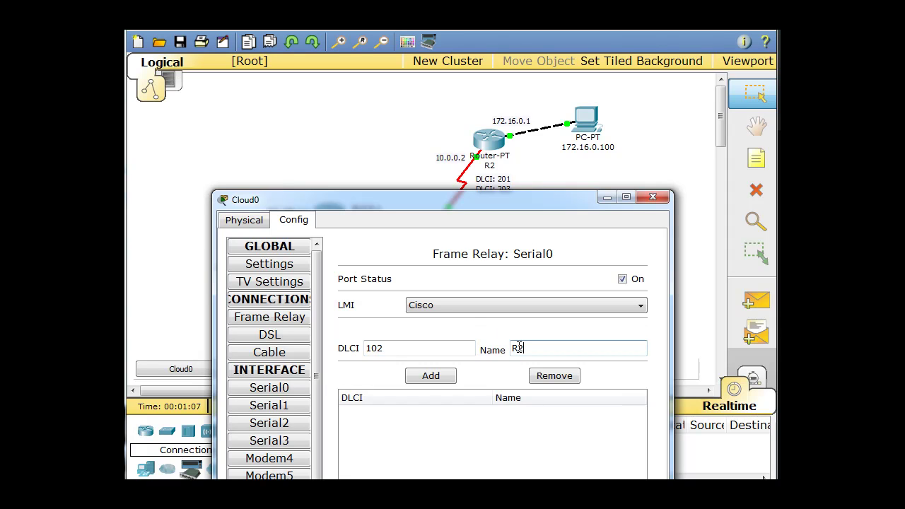
pyautogui.click(431, 377)
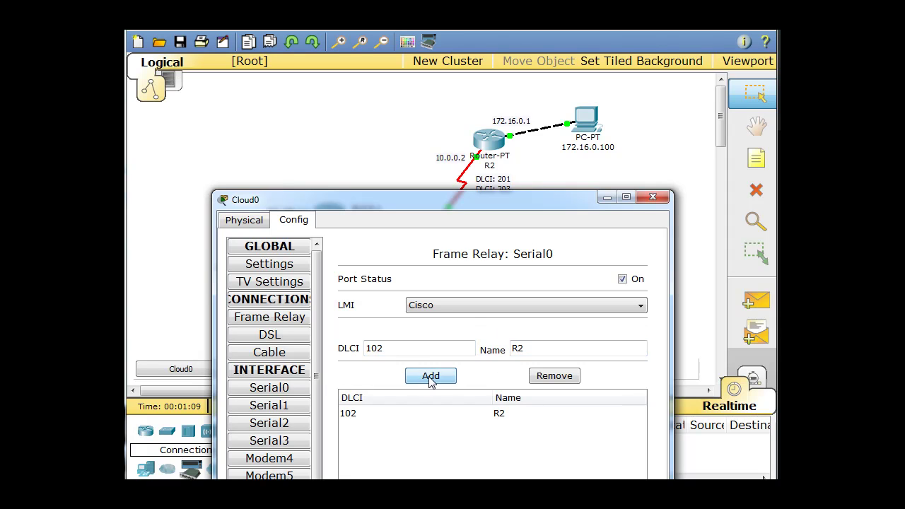
# Add DLCI 103 named R3 to Serial0, leaving LMI set to Cisco
pyautogui.click(382, 346)
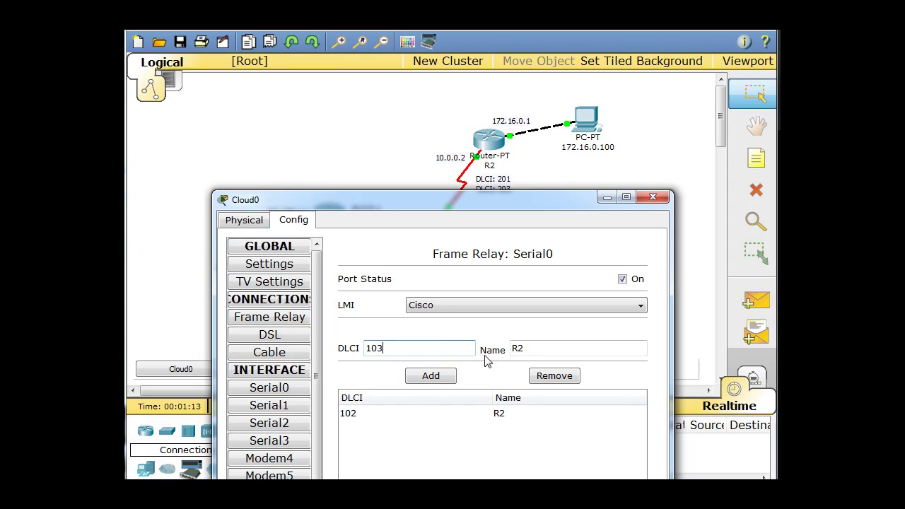
pyautogui.click(526, 347)
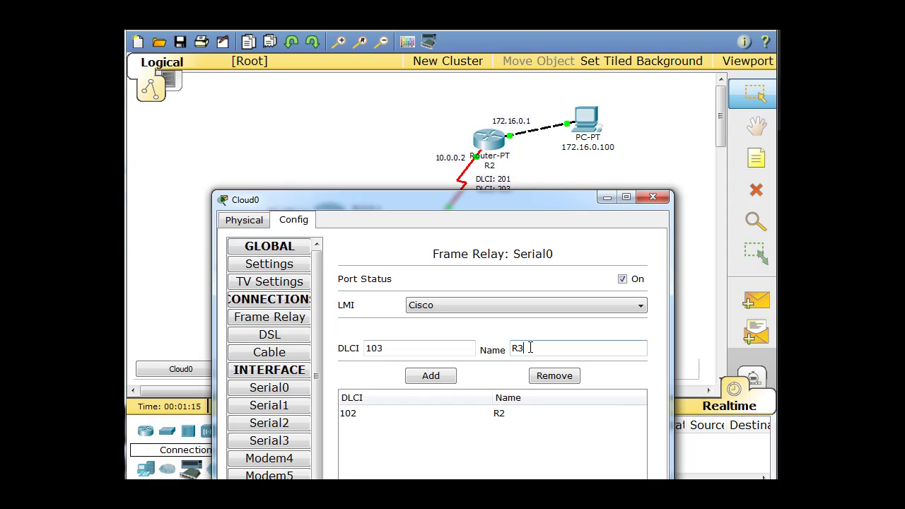
pyautogui.press('BackSpace')
pyautogui.write('3')
pyautogui.click(432, 378)
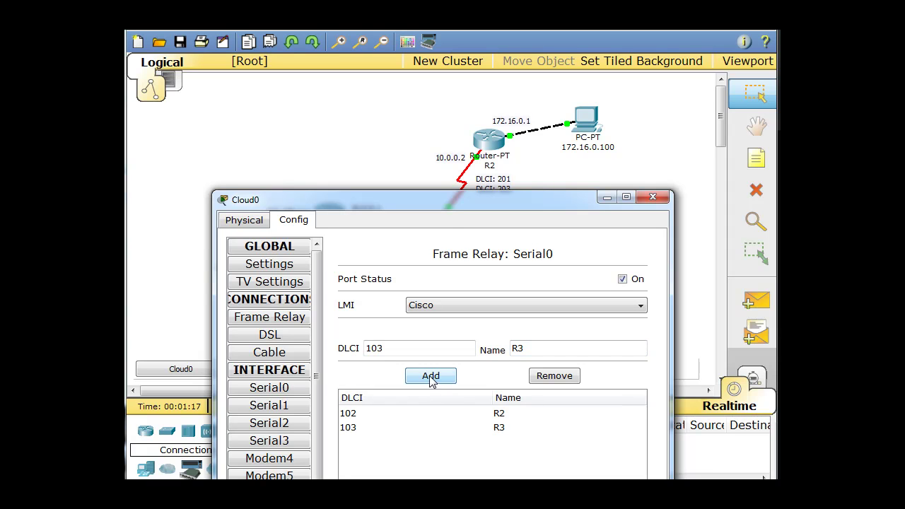
pyautogui.moveTo(472, 206); pyautogui.dragTo(482, 89)
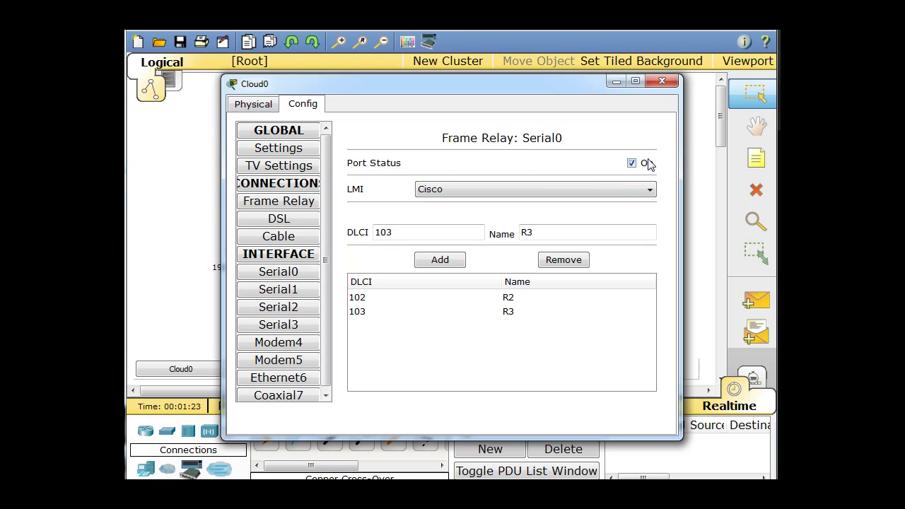
pyautogui.click(487, 189)
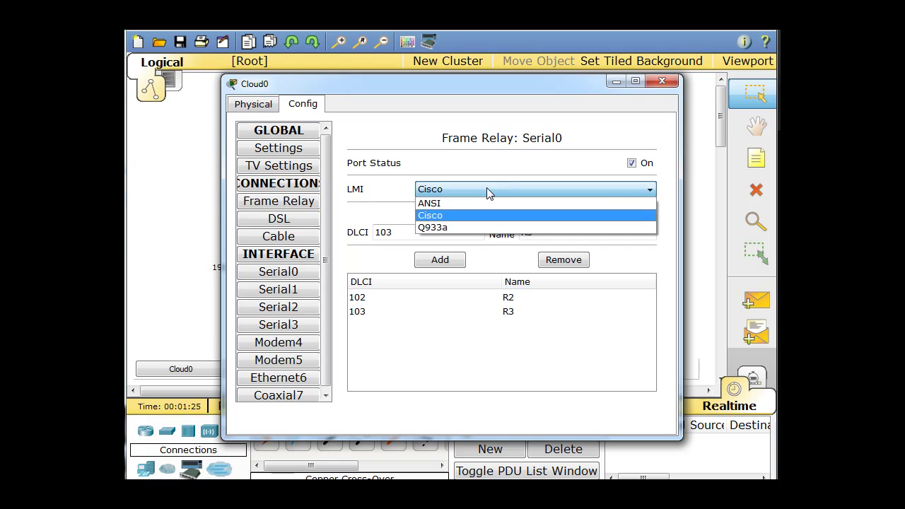
pyautogui.click(438, 216)
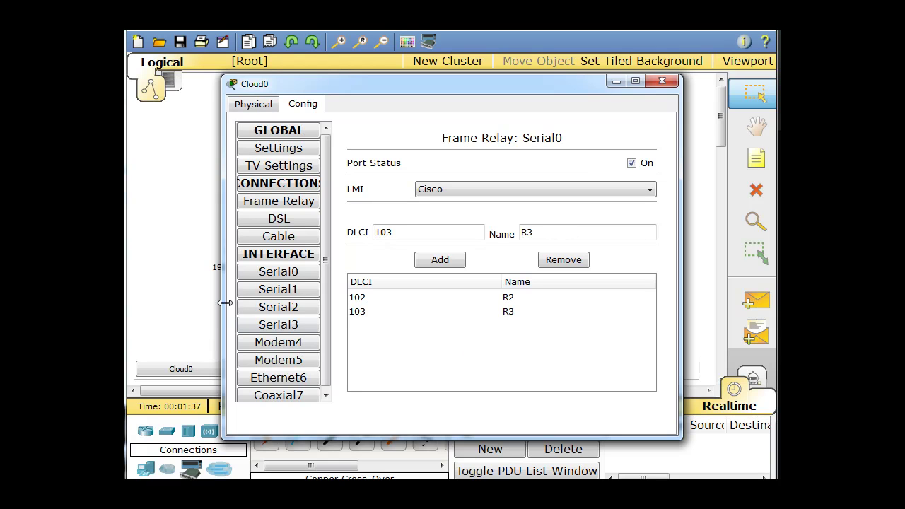
# Give Serial1 DLCI 201 named R1 and DLCI 203 named R3, then select Serial2
pyautogui.click(283, 292)
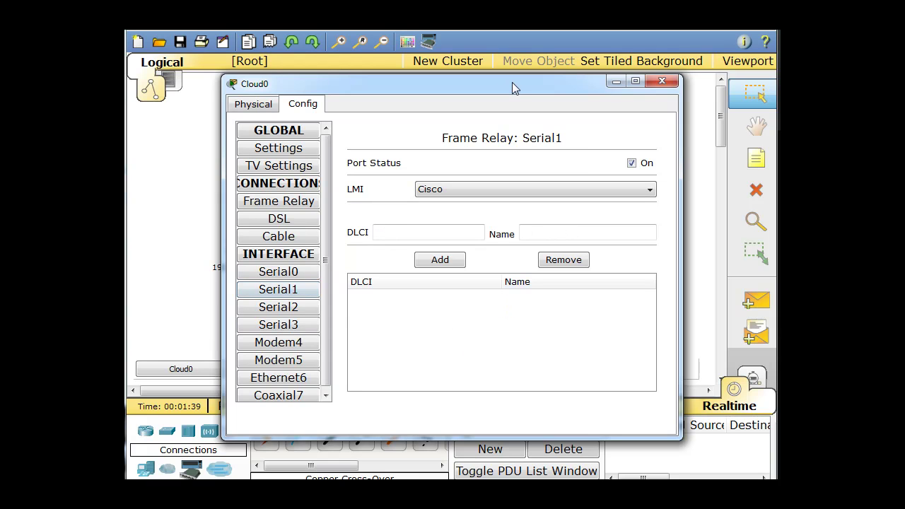
pyautogui.moveTo(513, 86); pyautogui.dragTo(462, 259)
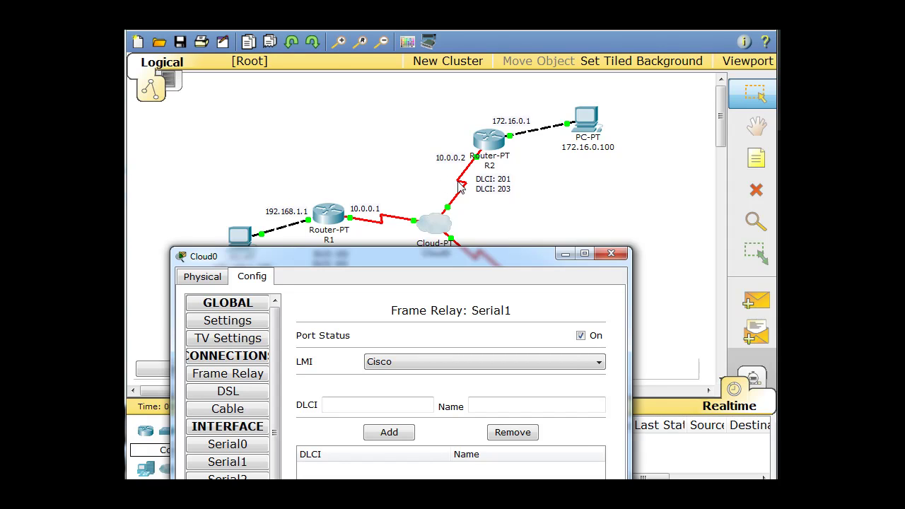
pyautogui.click(349, 407)
pyautogui.click(489, 403)
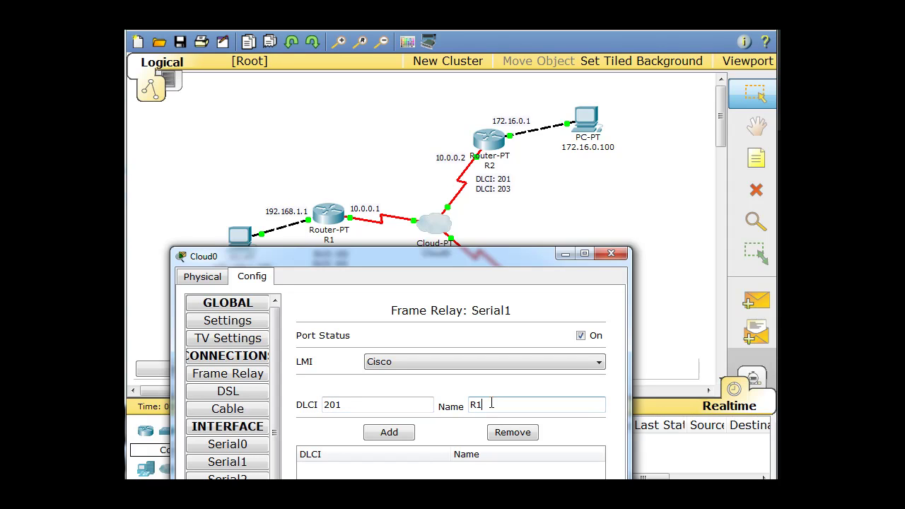
pyautogui.click(397, 431)
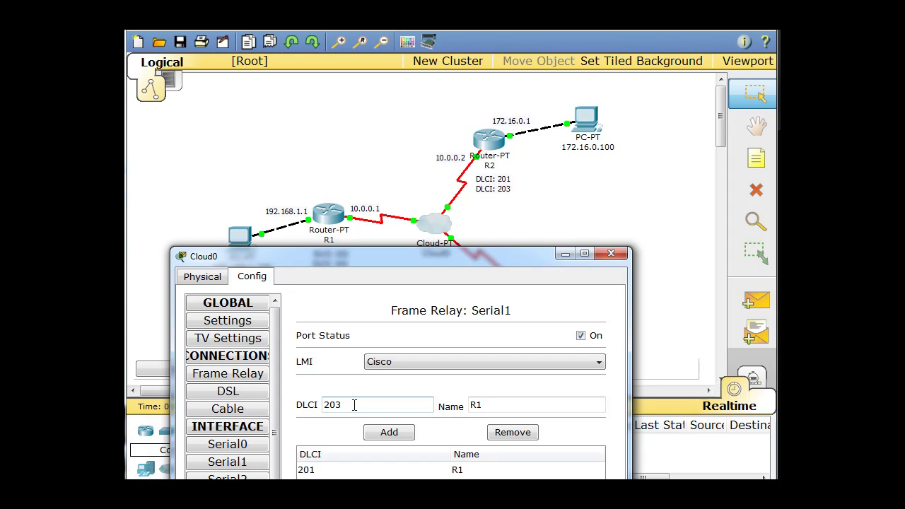
pyautogui.click(488, 404)
pyautogui.click(407, 436)
pyautogui.moveTo(426, 256); pyautogui.dragTo(444, 149)
pyautogui.click(239, 373)
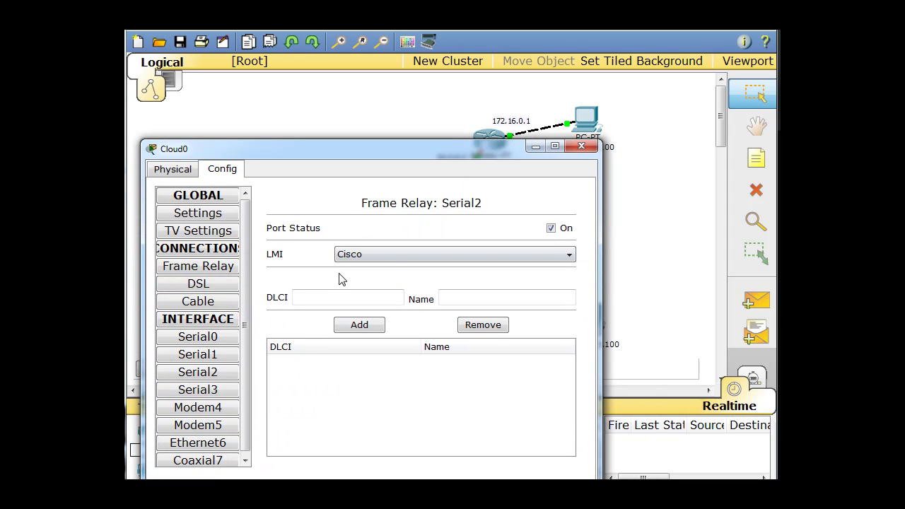
# On Serial2, add DLCI 301 named R1 and DLCI 302 named R2
pyautogui.click(329, 296)
pyautogui.write('302')
pyautogui.click(488, 294)
pyautogui.click(373, 326)
pyautogui.click(462, 299)
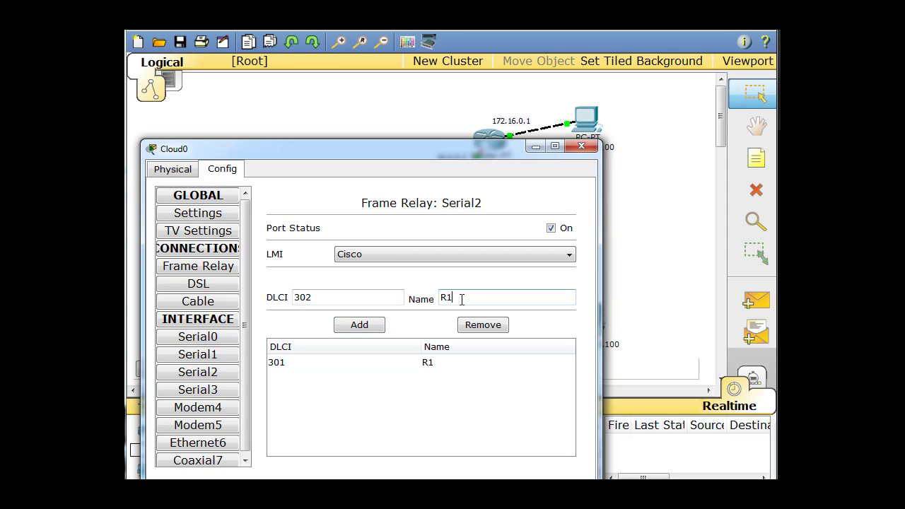
pyautogui.click(364, 329)
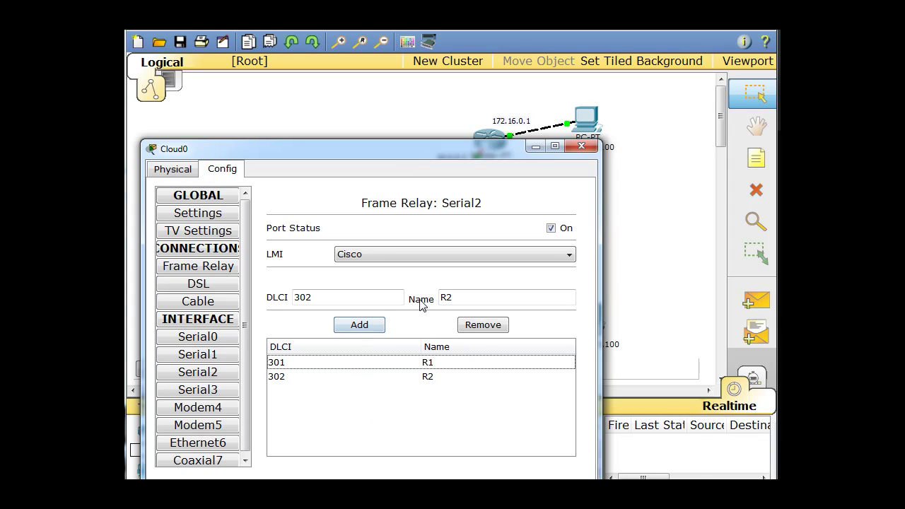
pyautogui.moveTo(399, 148); pyautogui.dragTo(447, 77)
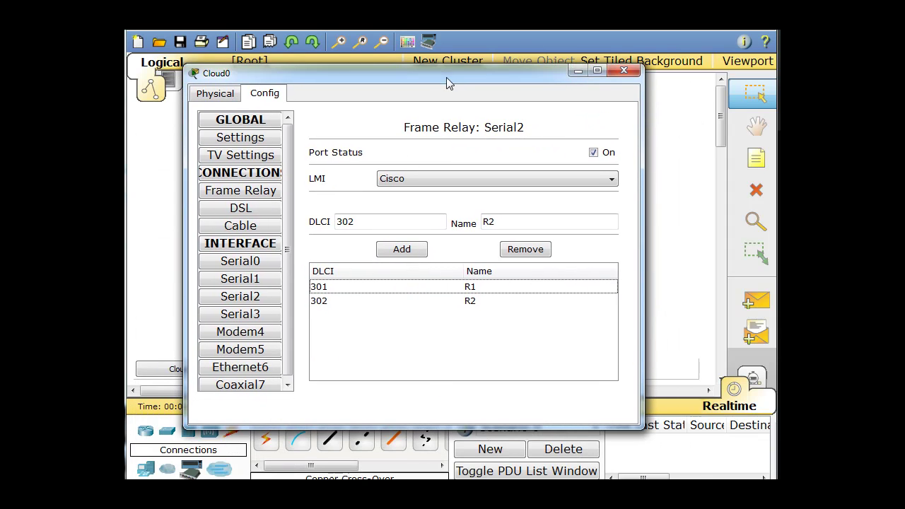
# In Cloud0's Frame Relay connections, map Serial0 sublink R2 to Serial1 sublink R1
pyautogui.click(241, 191)
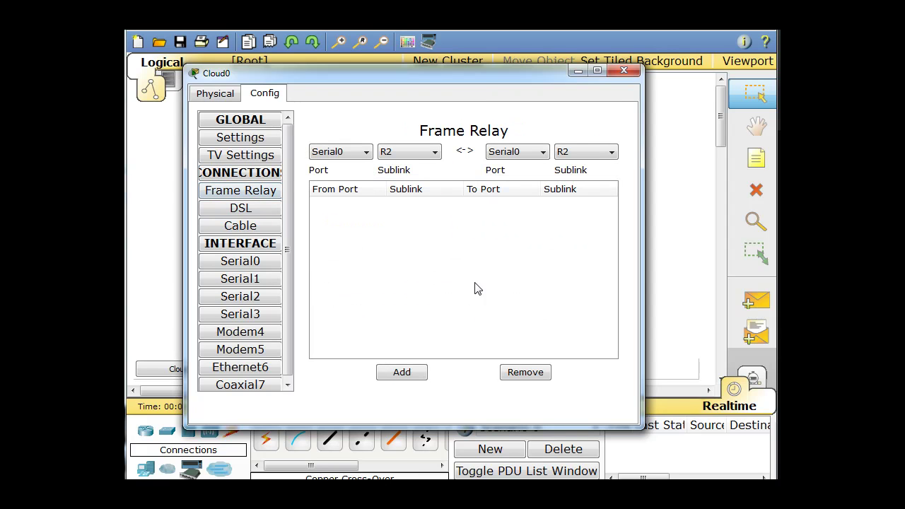
pyautogui.moveTo(479, 74); pyautogui.dragTo(487, 274)
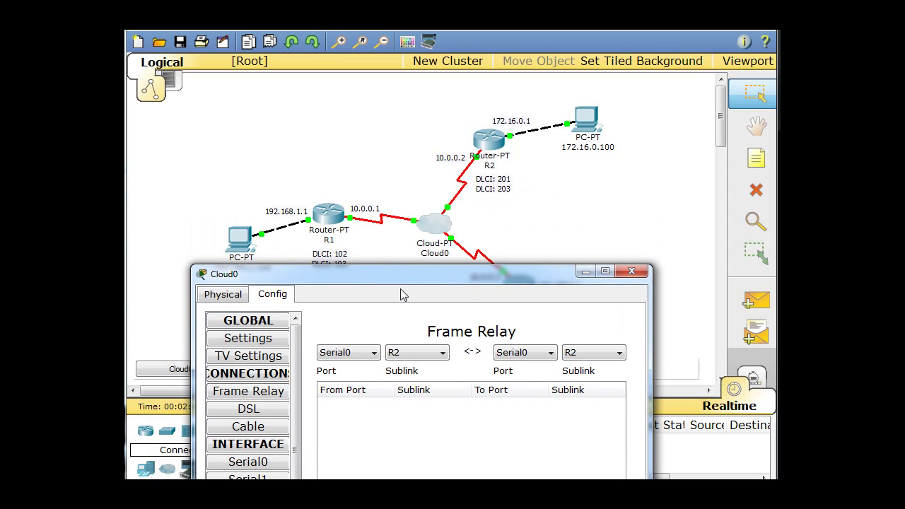
pyautogui.click(437, 356)
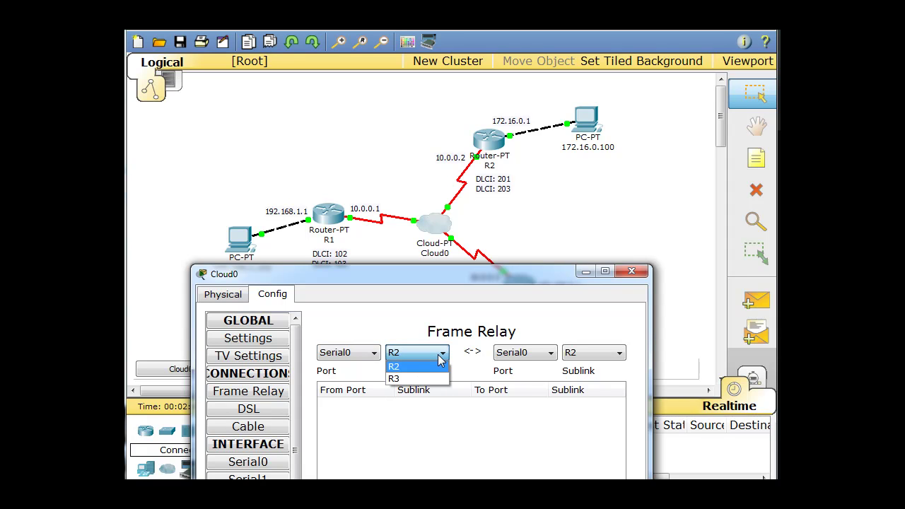
pyautogui.click(428, 354)
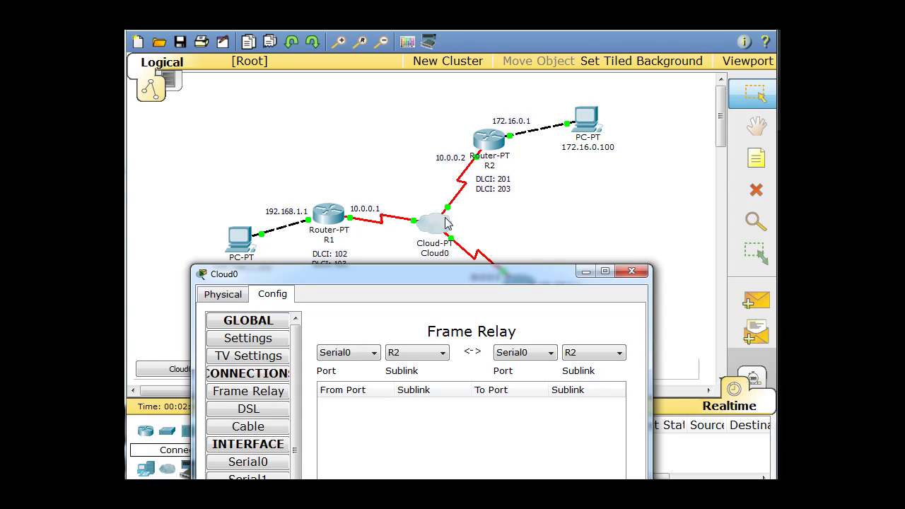
pyautogui.click(551, 353)
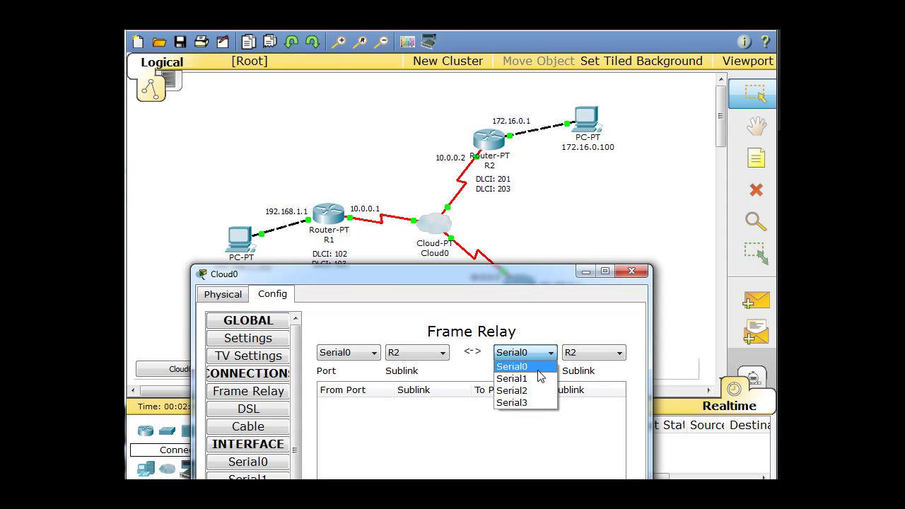
pyautogui.click(540, 378)
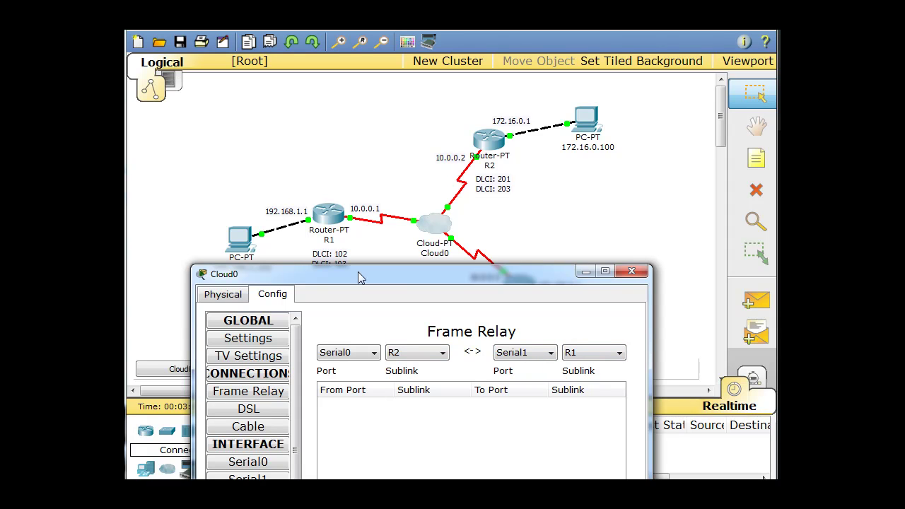
pyautogui.moveTo(523, 277); pyautogui.dragTo(513, 260)
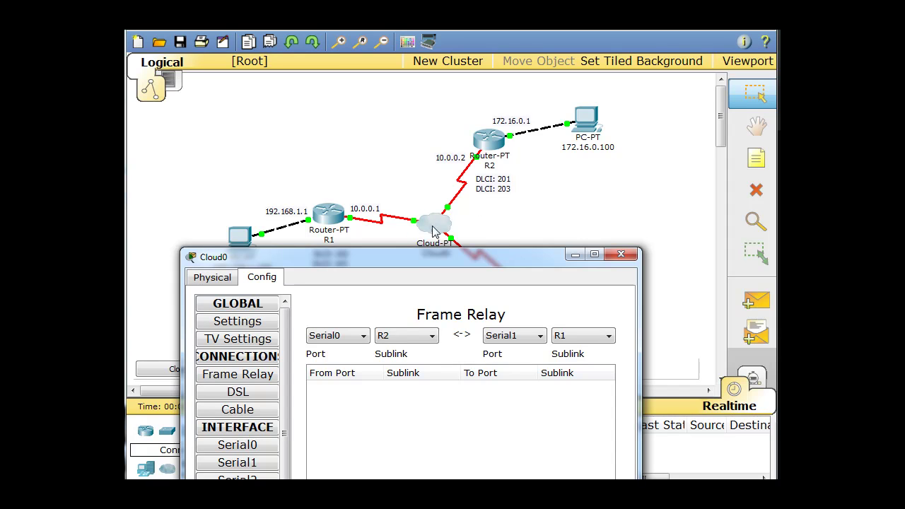
pyautogui.moveTo(404, 259); pyautogui.dragTo(399, 155)
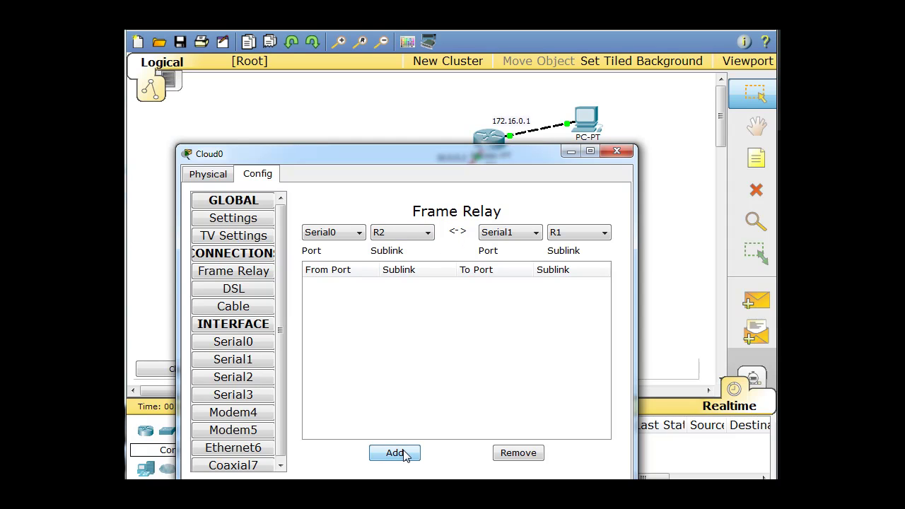
pyautogui.click(404, 452)
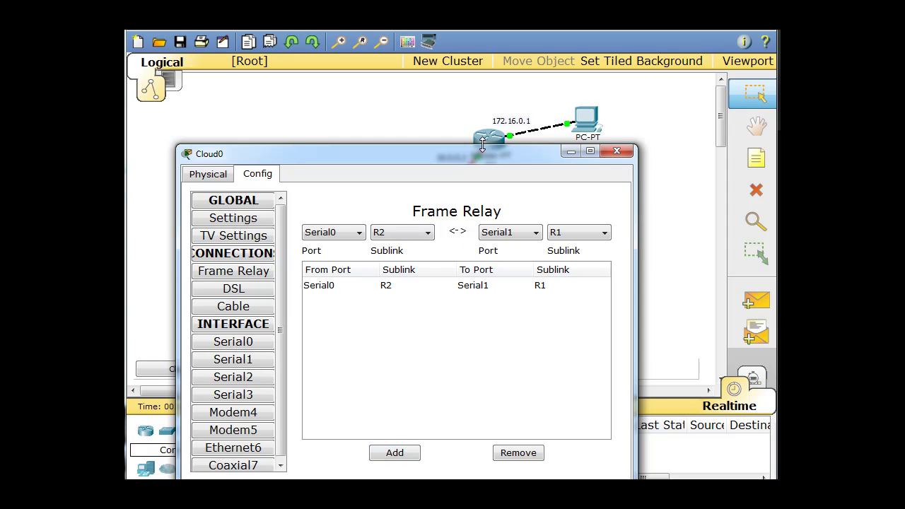
# Add a Frame Relay mapping from Serial0 sublink R3 to Serial2 sublink R1
pyautogui.moveTo(482, 154); pyautogui.dragTo(433, 320)
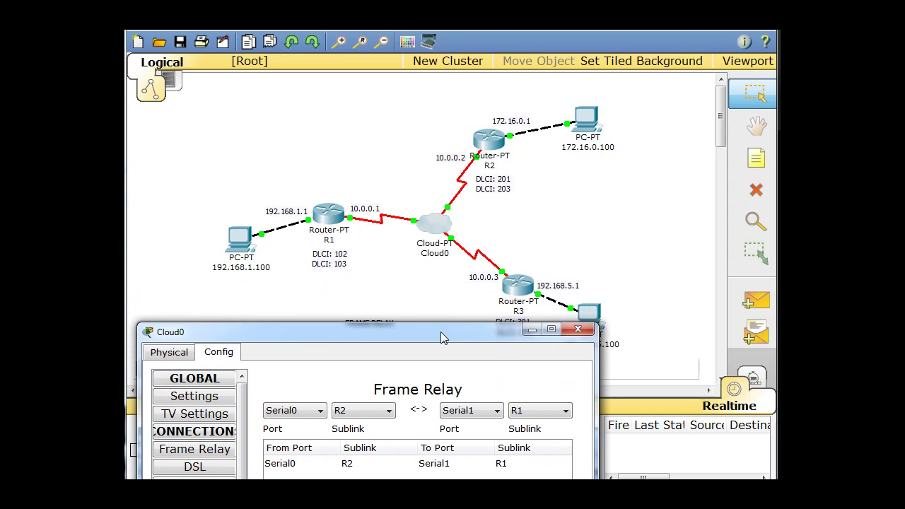
pyautogui.moveTo(441, 331); pyautogui.dragTo(444, 330)
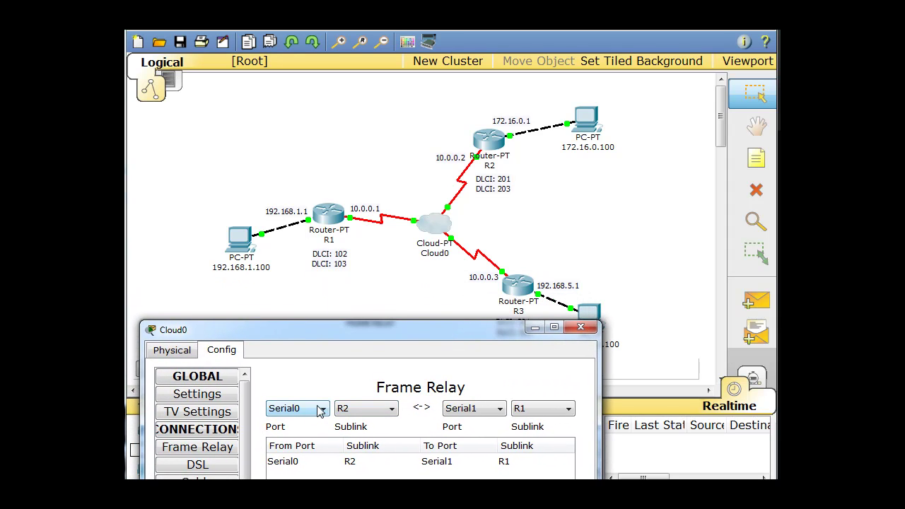
pyautogui.click(369, 409)
pyautogui.click(365, 433)
pyautogui.click(486, 418)
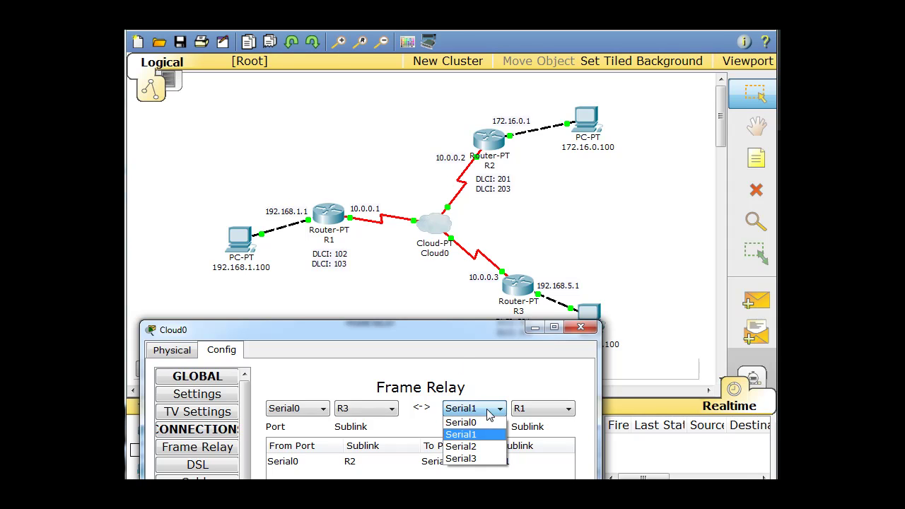
pyautogui.click(478, 446)
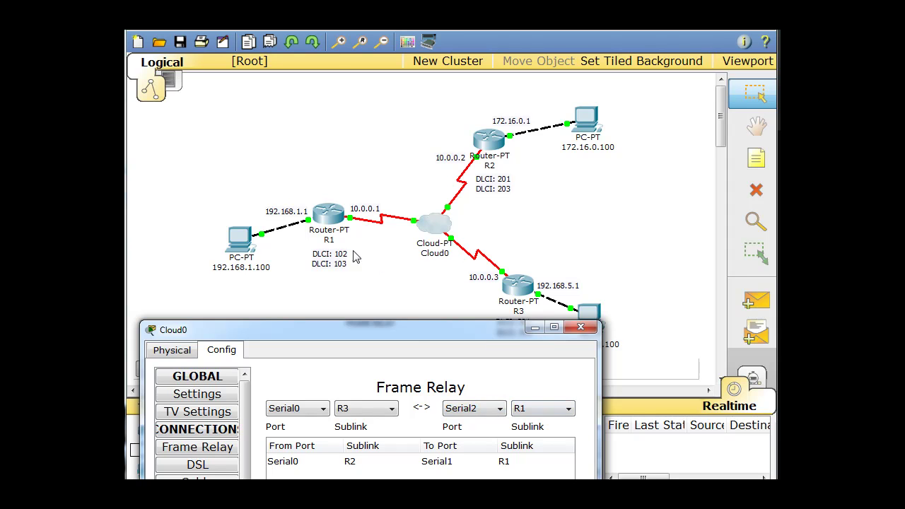
pyautogui.moveTo(434, 345); pyautogui.dragTo(461, 127)
pyautogui.click(401, 413)
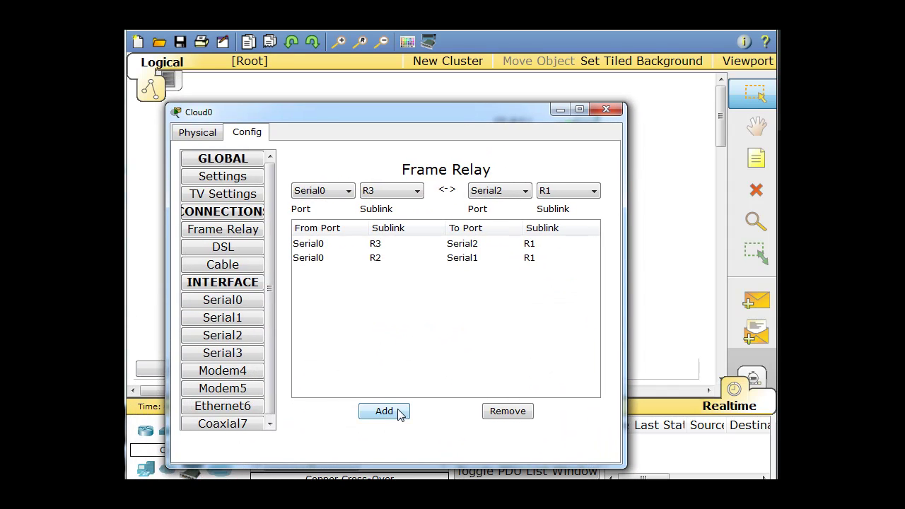
# Set the new connection's source to Serial1 sublink R3
pyautogui.moveTo(467, 124); pyautogui.dragTo(467, 284)
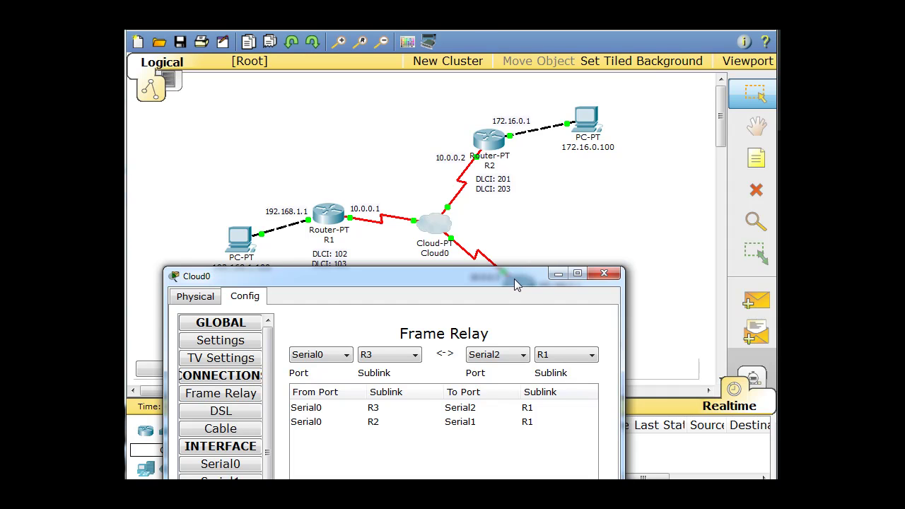
pyautogui.moveTo(514, 279); pyautogui.dragTo(530, 253)
pyautogui.doubleClick(530, 253)
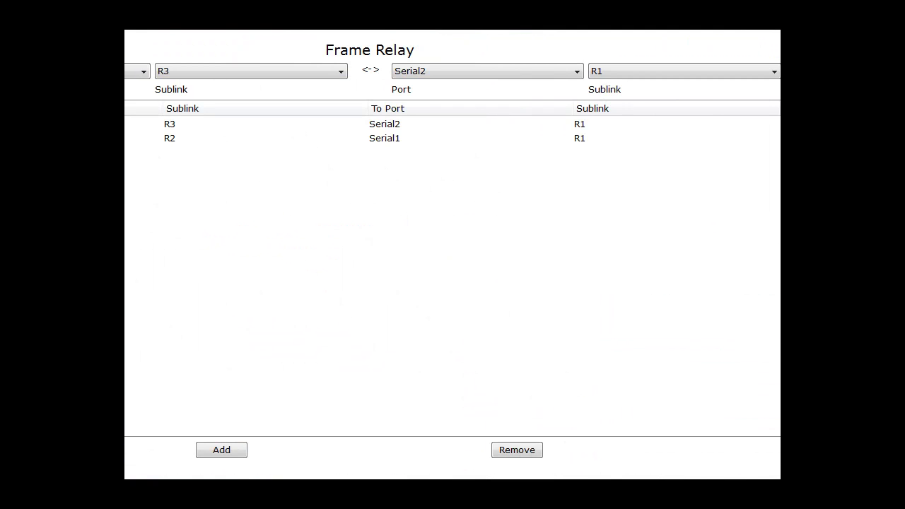
pyautogui.doubleClick(594, 107)
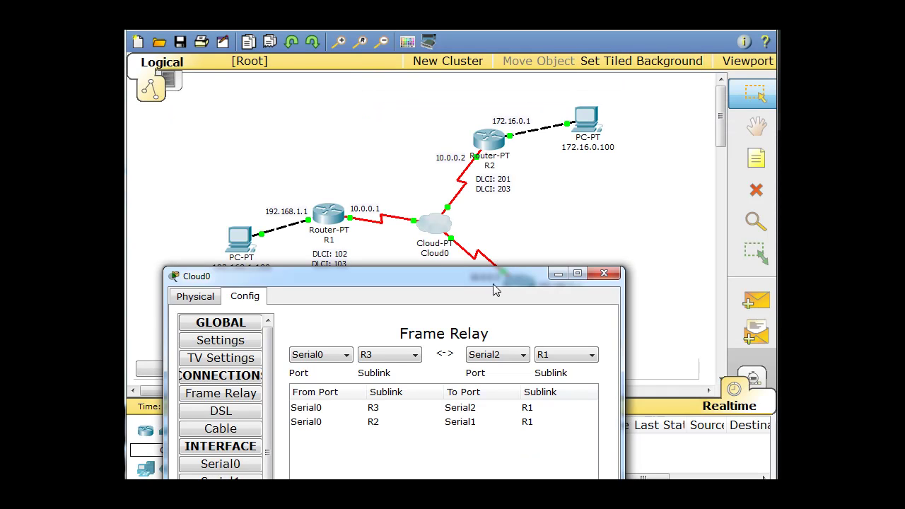
pyautogui.moveTo(495, 283); pyautogui.dragTo(503, 310)
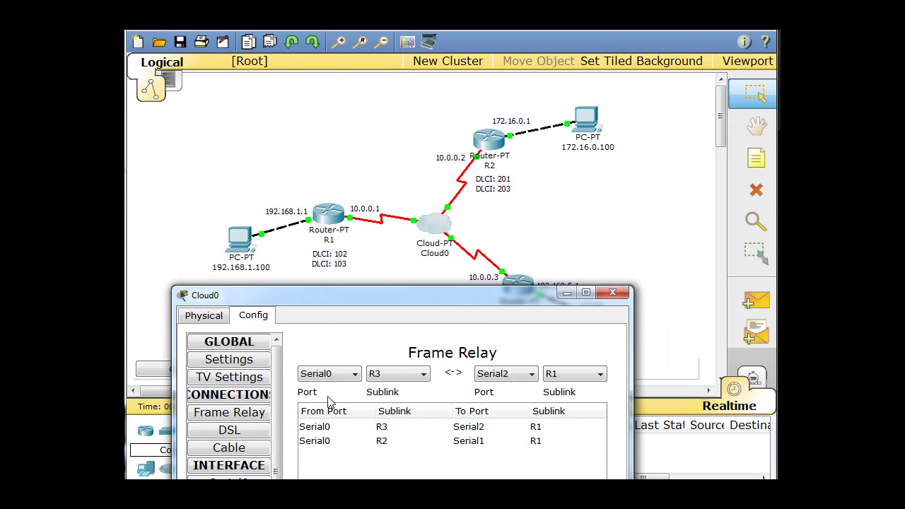
pyautogui.click(356, 375)
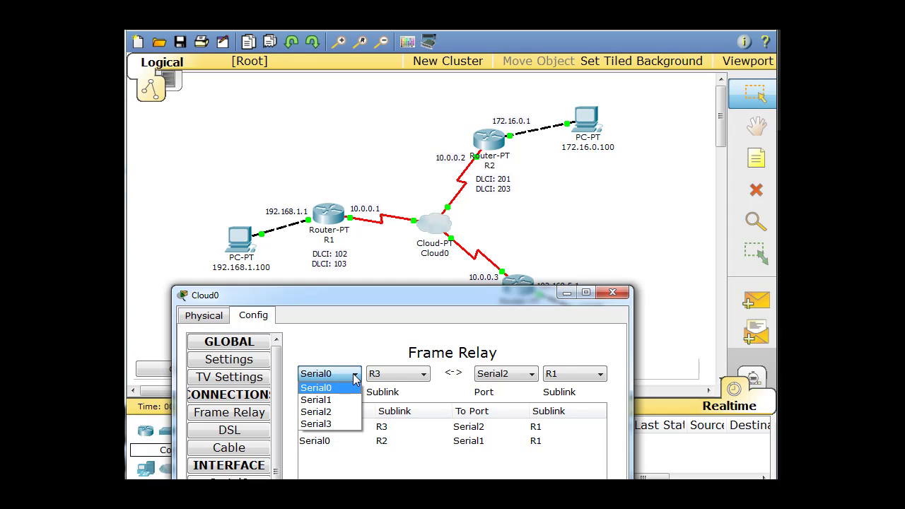
pyautogui.click(345, 401)
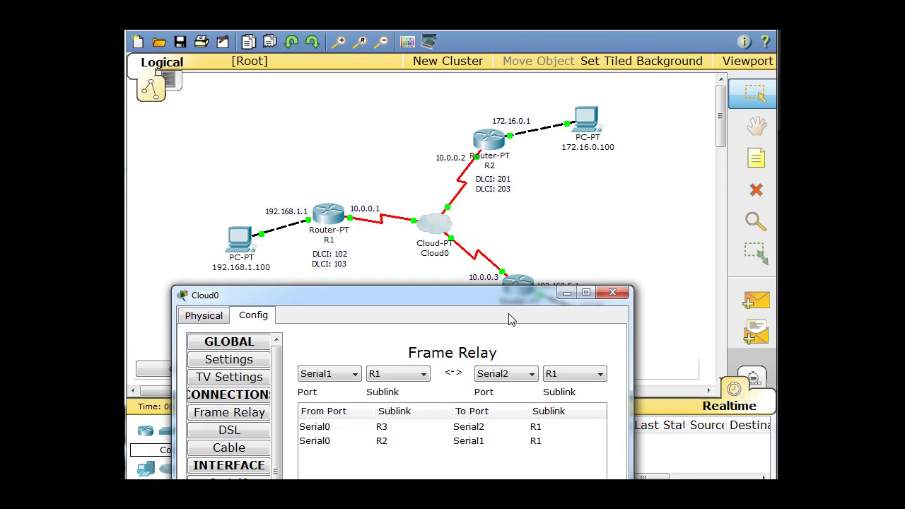
pyautogui.click(417, 382)
pyautogui.click(416, 398)
# Set the destination to Serial2 sublink R2 and add the mapping
pyautogui.moveTo(469, 298); pyautogui.dragTo(476, 331)
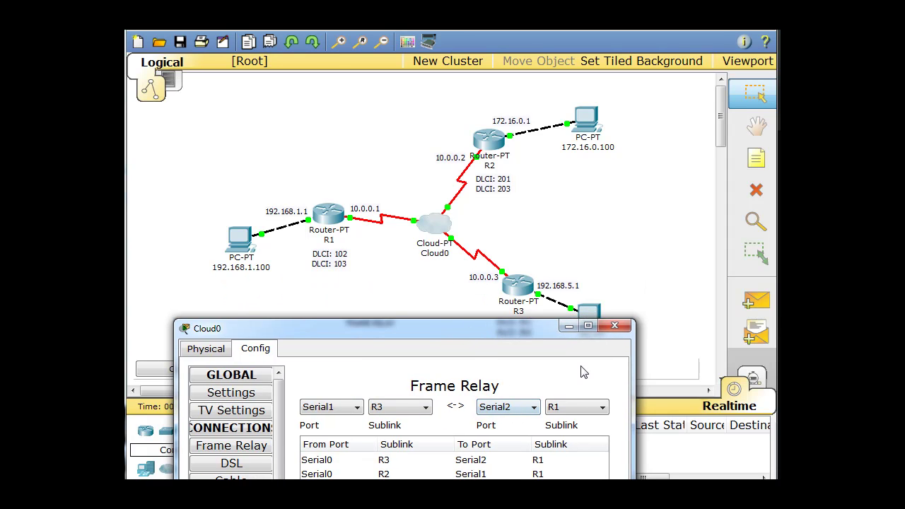
pyautogui.click(565, 408)
pyautogui.click(562, 432)
pyautogui.moveTo(535, 330); pyautogui.dragTo(531, 170)
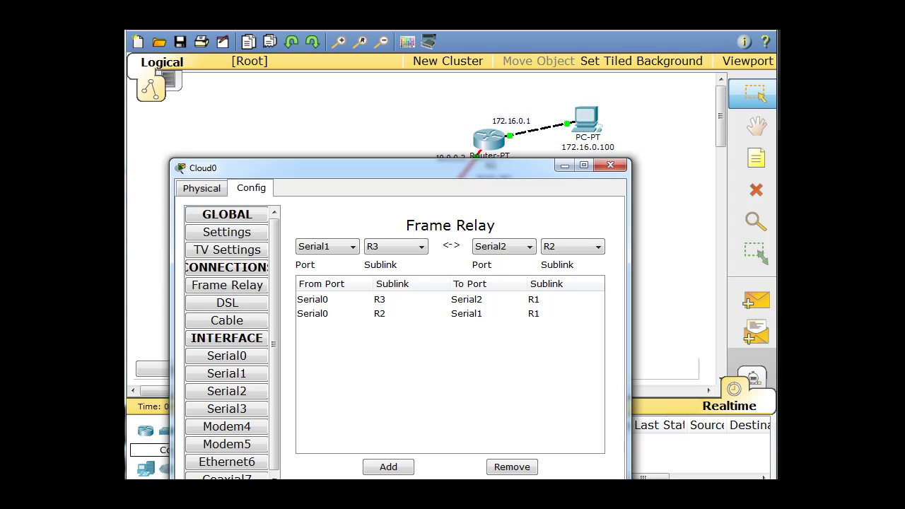
pyautogui.click(391, 469)
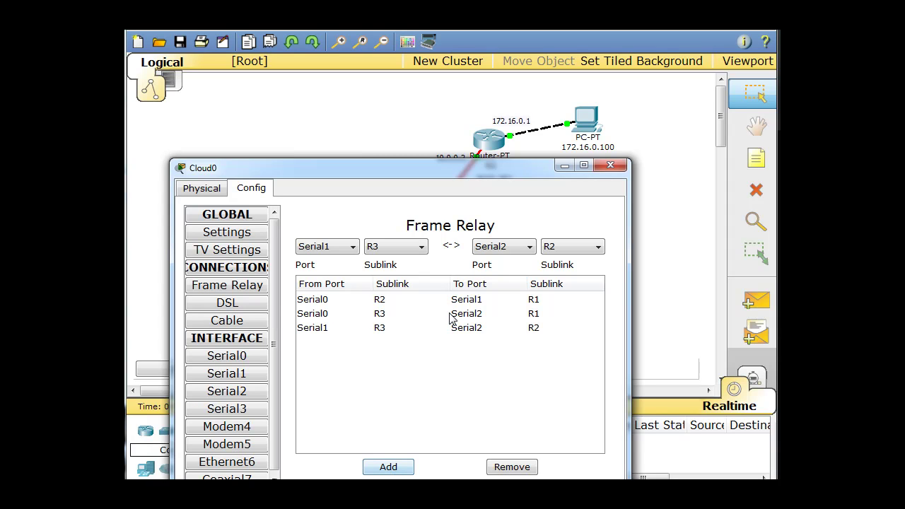
pyautogui.moveTo(464, 170); pyautogui.dragTo(447, 323)
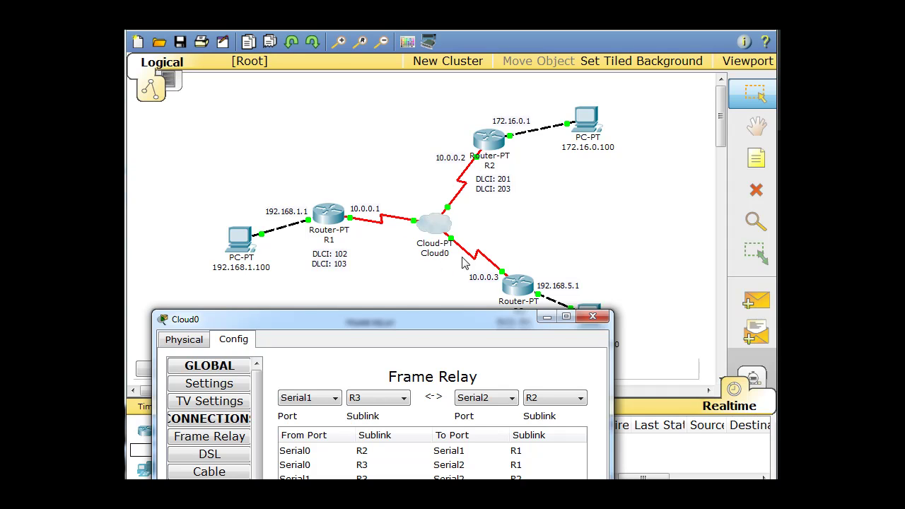
pyautogui.moveTo(419, 321); pyautogui.dragTo(439, 126)
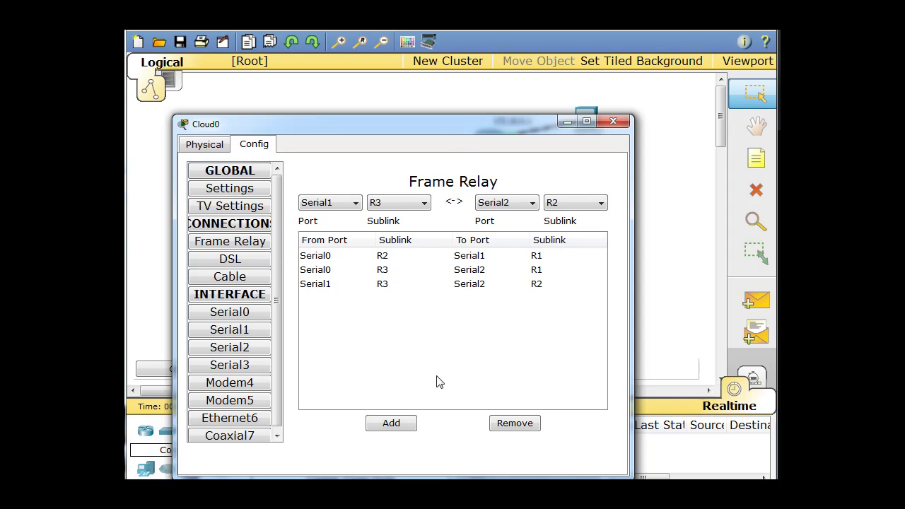
pyautogui.moveTo(453, 125); pyautogui.dragTo(481, 50)
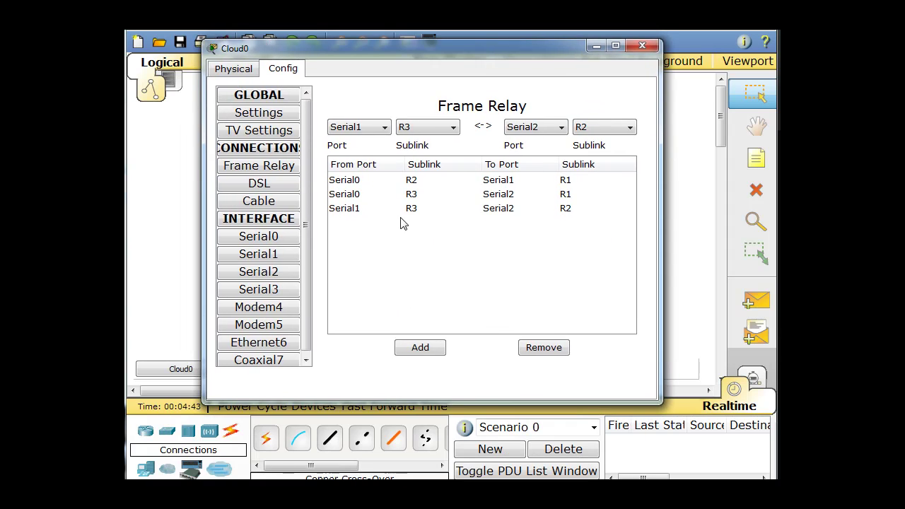